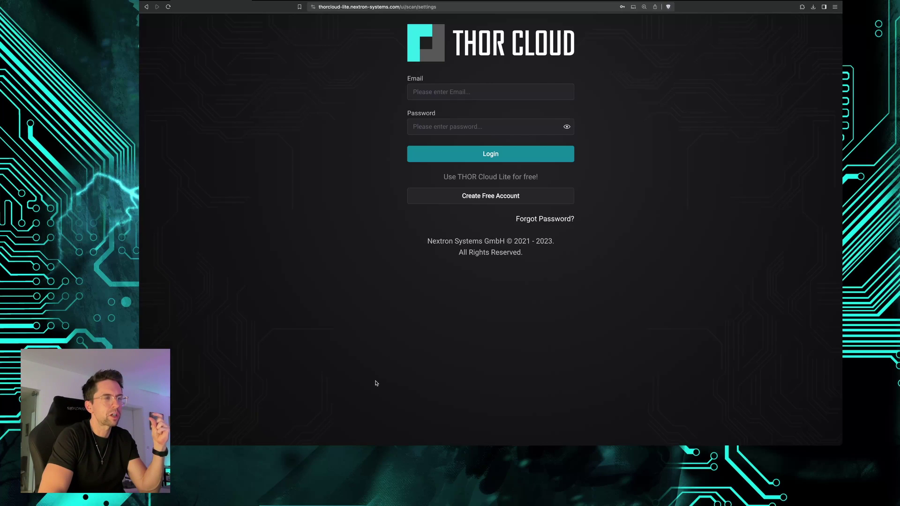
# Look at the free account sign-up form, then log in with the autofilled saved email and password
pyautogui.click(462, 198)
pyautogui.click(443, 104)
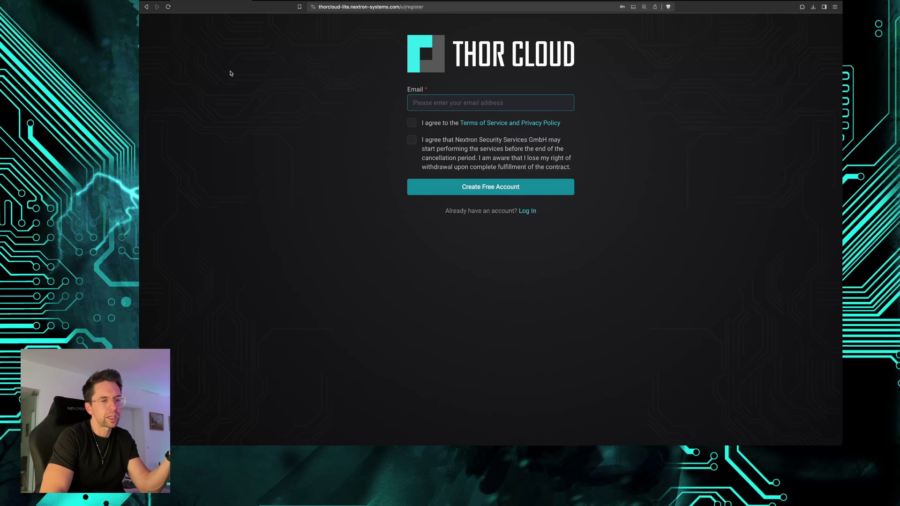
pyautogui.click(145, 7)
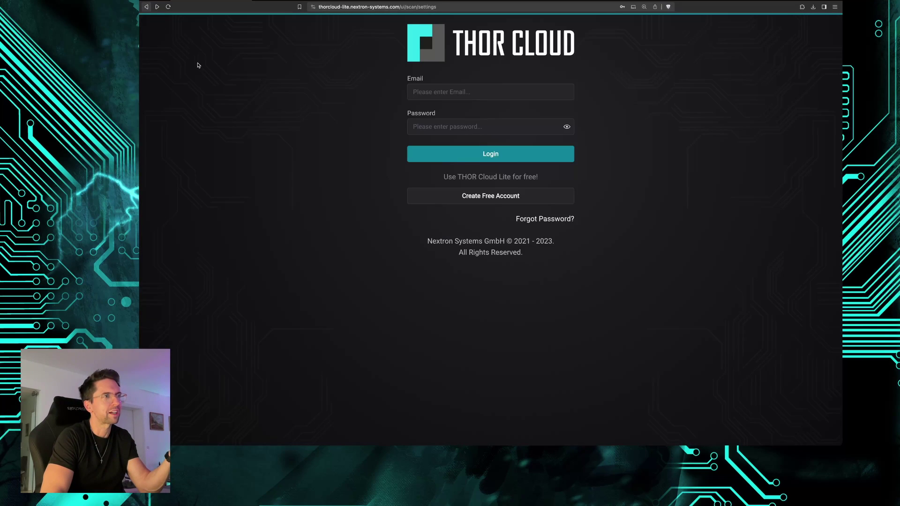
pyautogui.click(450, 94)
pyautogui.click(478, 123)
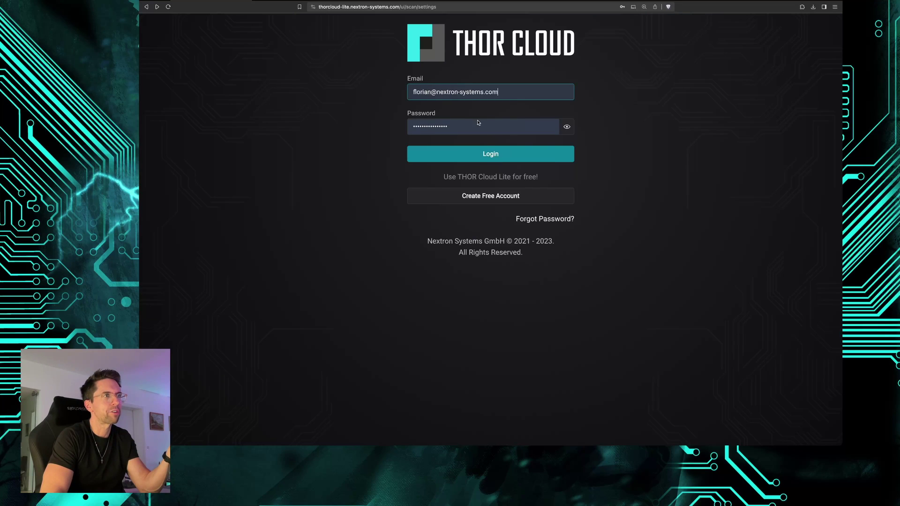
pyautogui.click(484, 156)
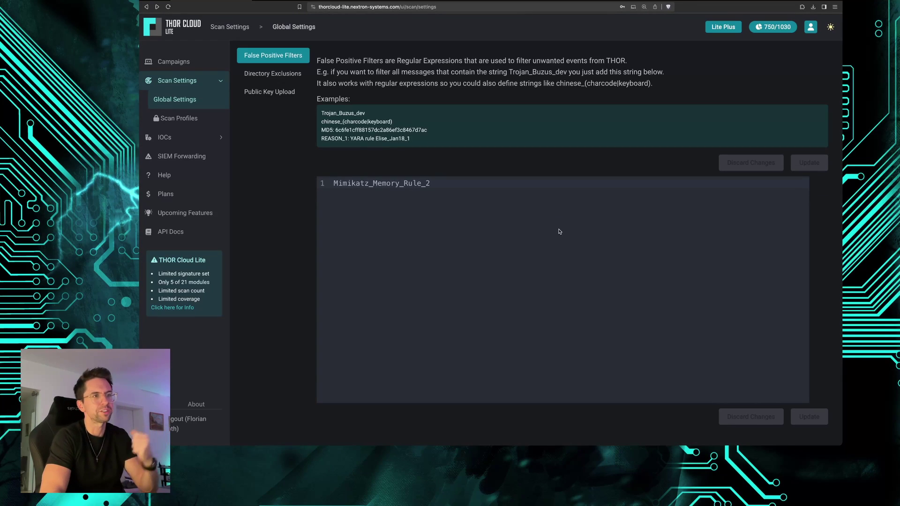
# Open Campaigns to see the two active recurring-scan campaigns and 280 scans left this month
pyautogui.click(173, 62)
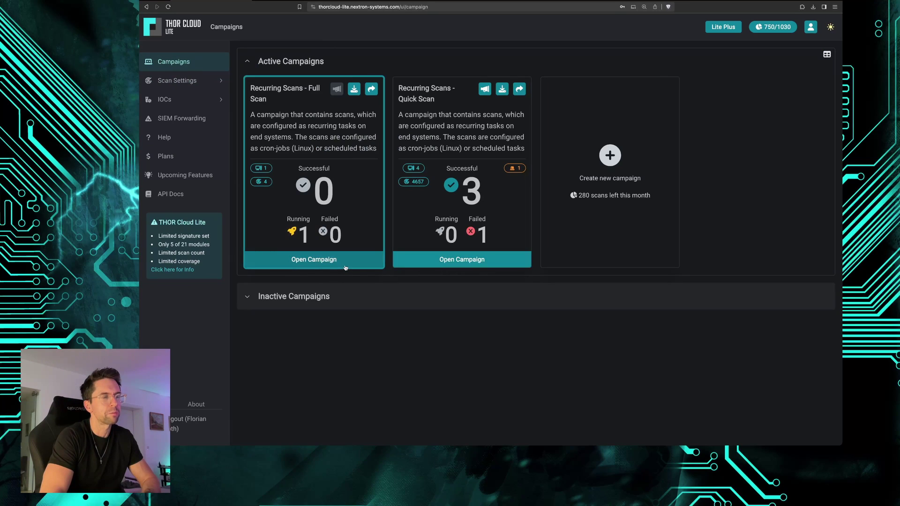
pyautogui.click(600, 157)
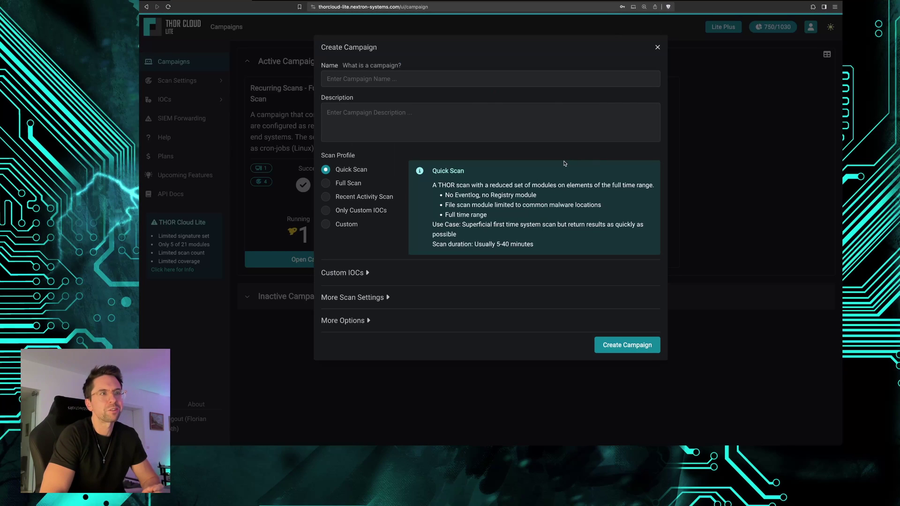
pyautogui.click(397, 113)
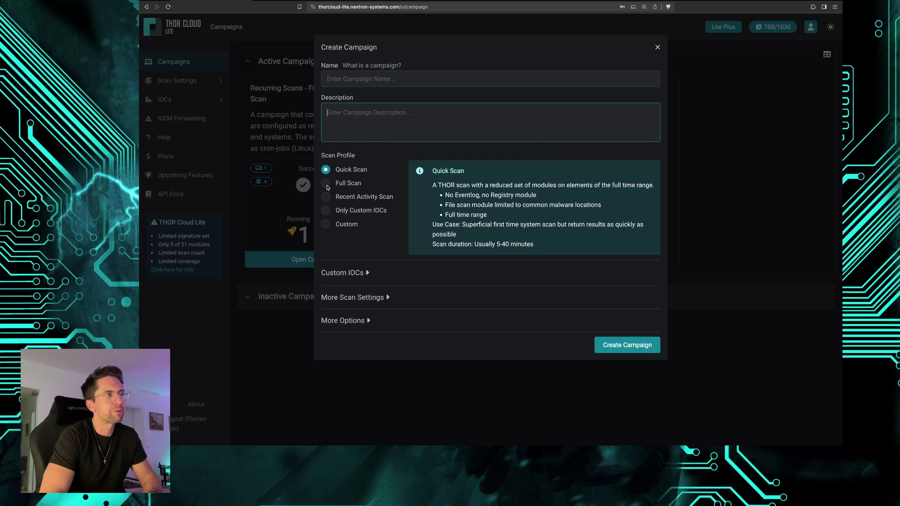
pyautogui.click(327, 185)
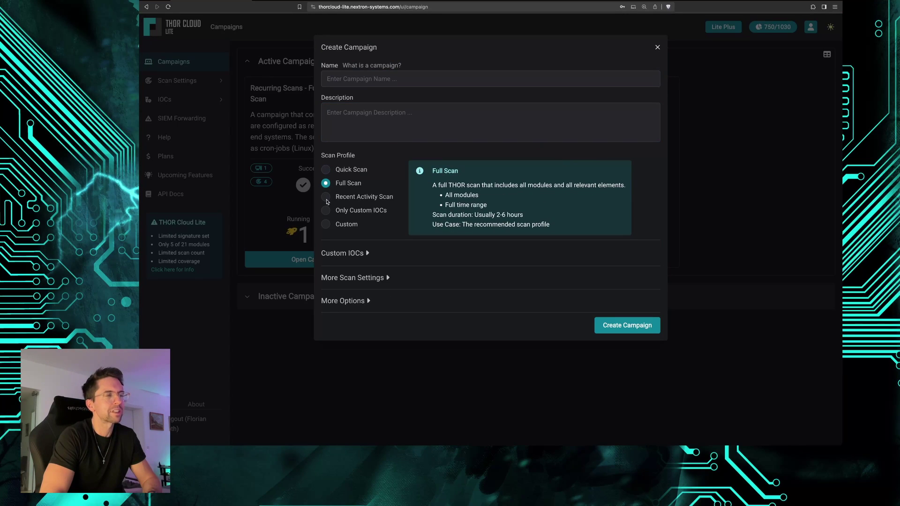
pyautogui.click(326, 199)
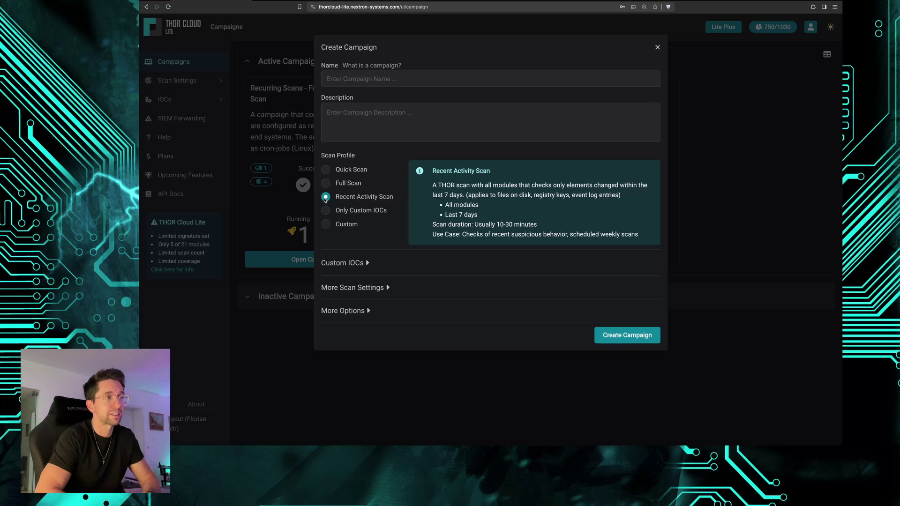
pyautogui.click(326, 211)
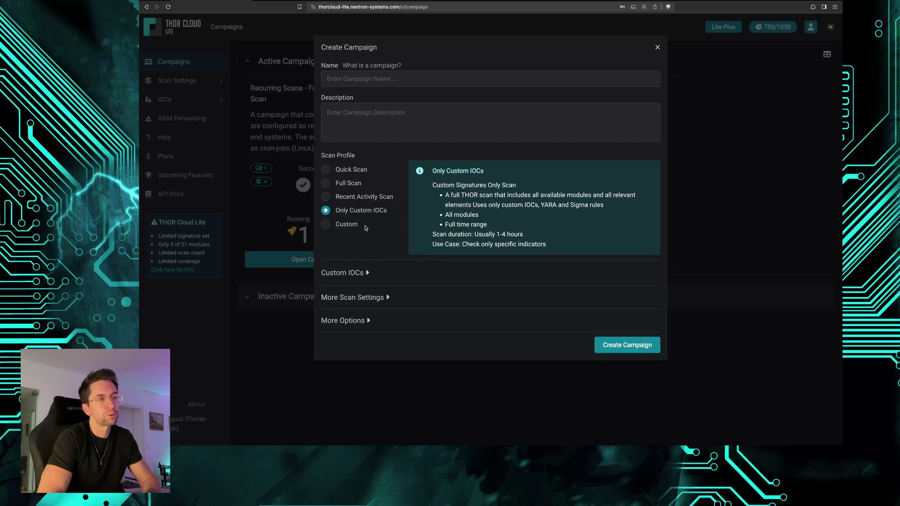
pyautogui.click(346, 274)
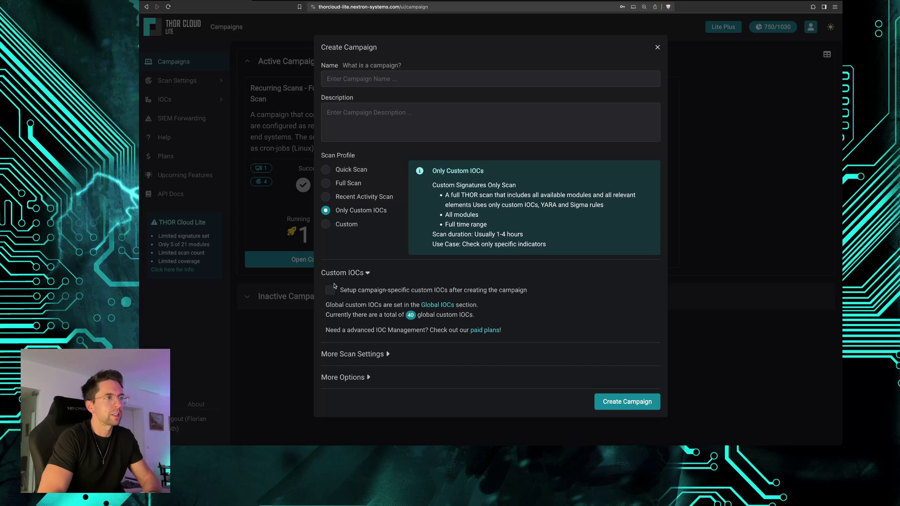
pyautogui.click(363, 274)
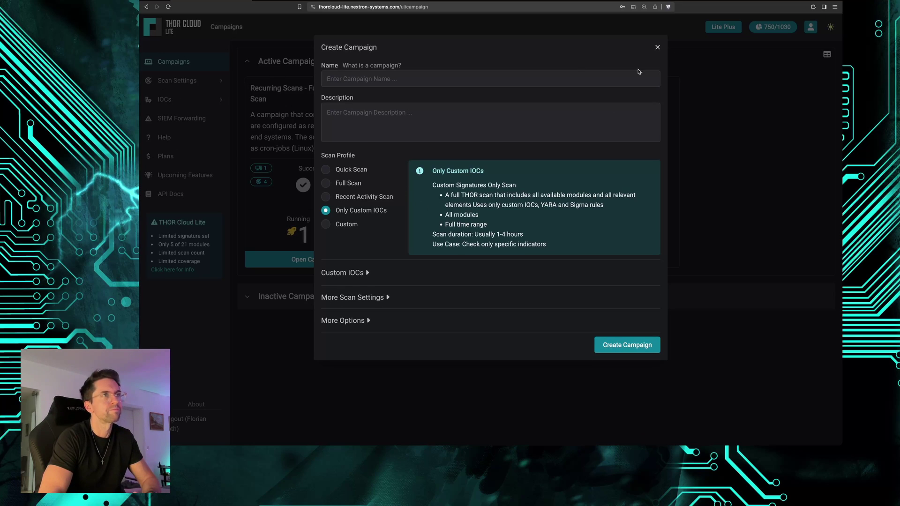
pyautogui.click(658, 48)
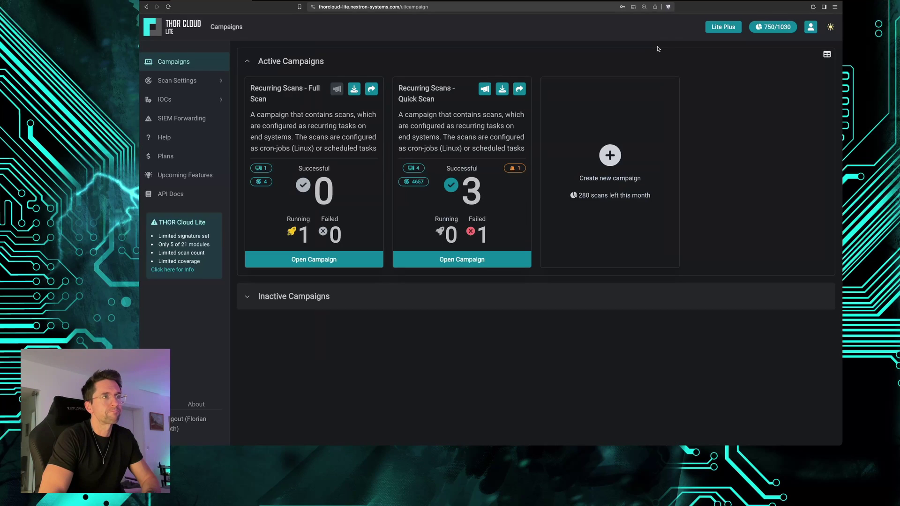
# Open Scan Settings > Global Settings and view its Directory Exclusions section
pyautogui.click(177, 81)
pyautogui.click(178, 98)
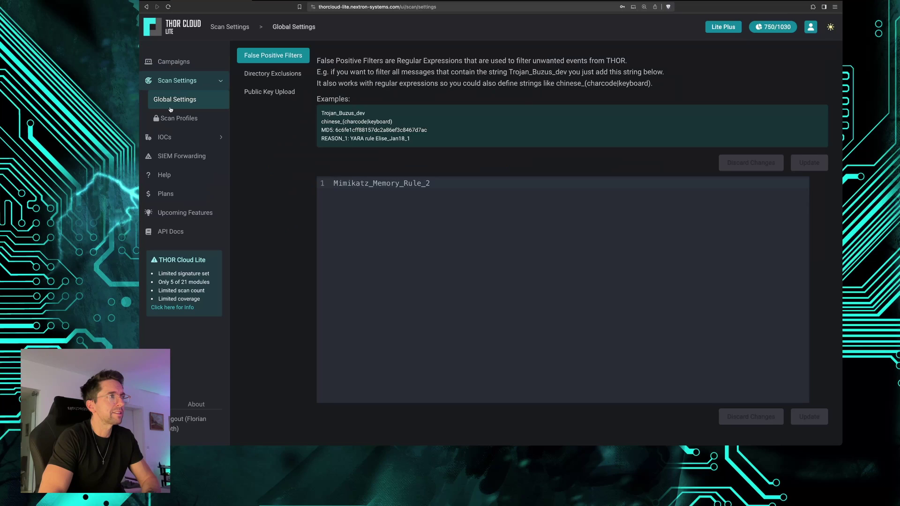
pyautogui.click(282, 72)
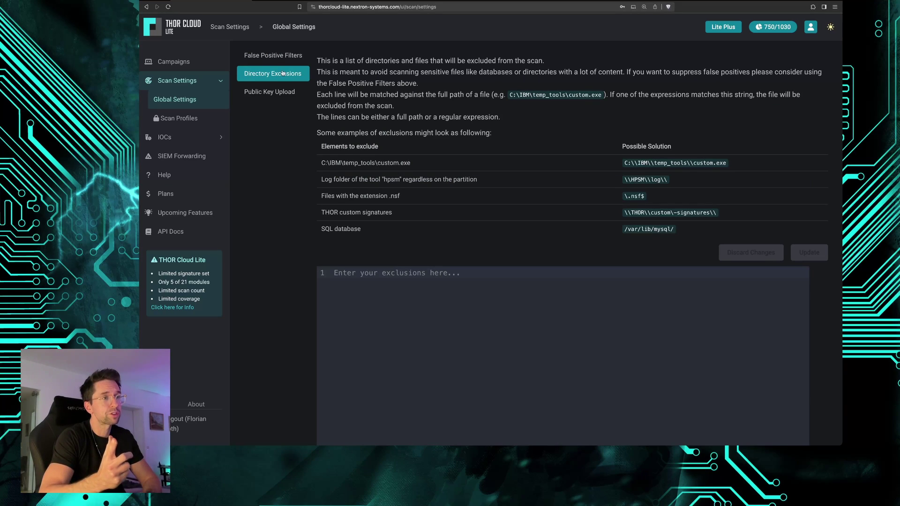
# Show the Global Settings Public Key Upload section with its empty RSA public key (PEM) field
pyautogui.click(276, 95)
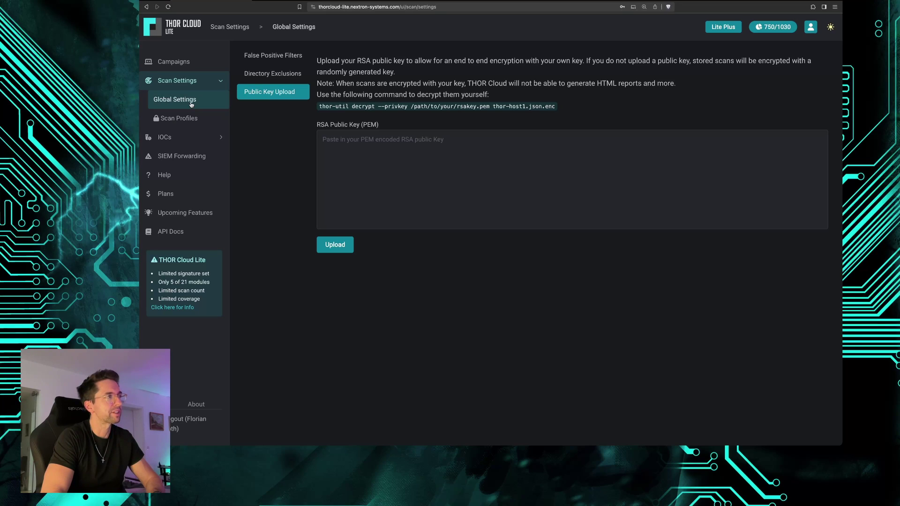
pyautogui.moveTo(189, 124)
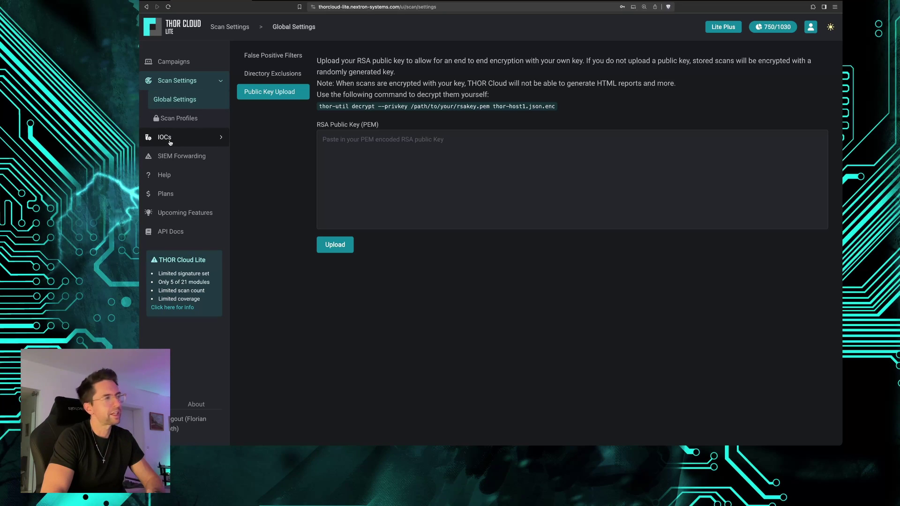
# Open IOCs > Built-in Signatures and sort the table by Description until Filename IOC entries lead
pyautogui.click(169, 140)
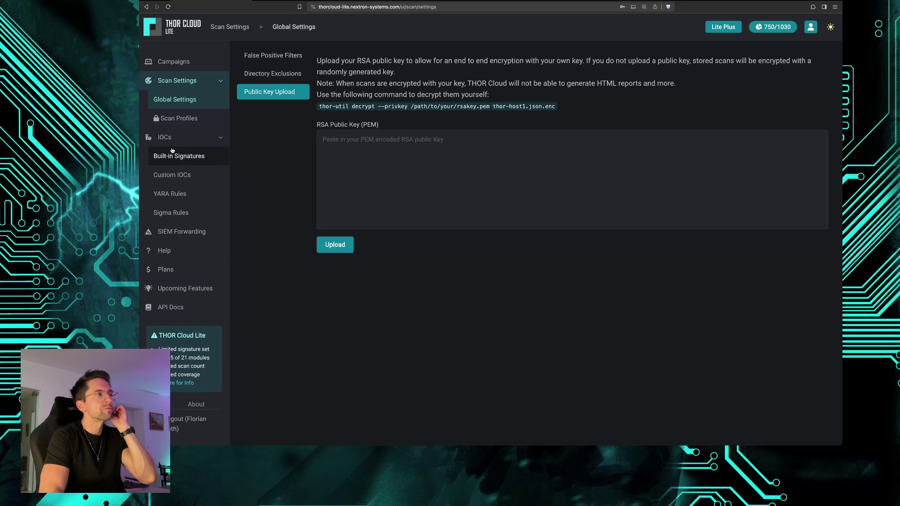
pyautogui.click(173, 154)
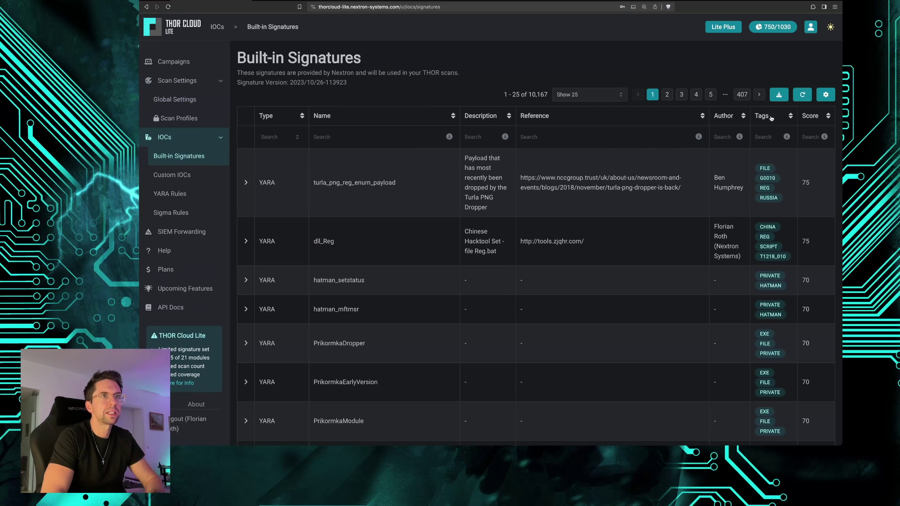
pyautogui.click(507, 117)
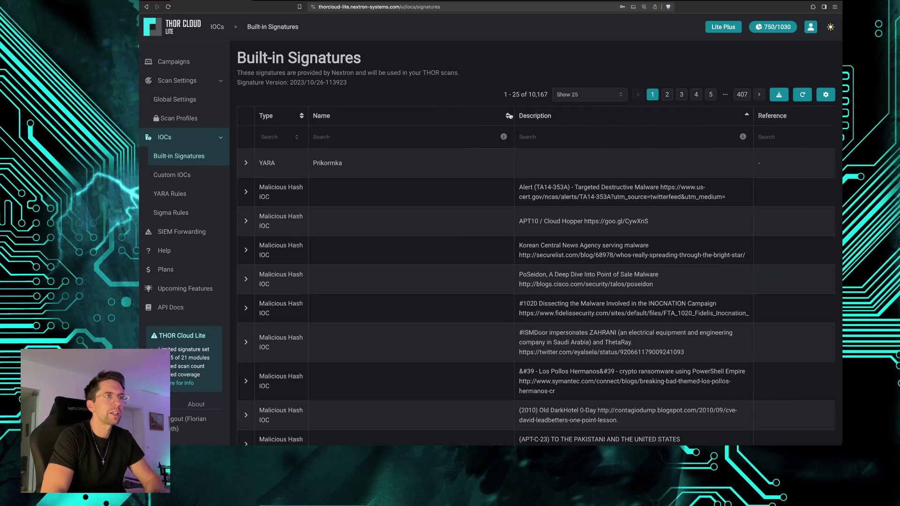
pyautogui.click(508, 118)
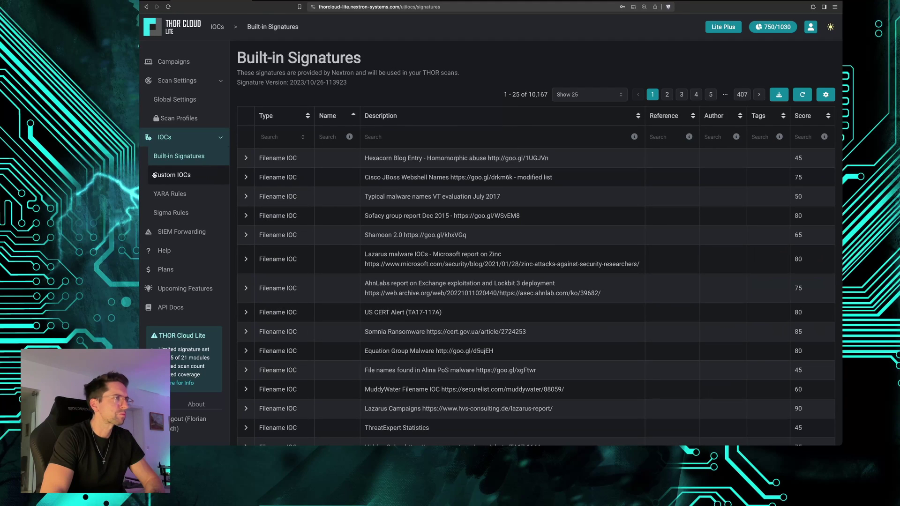
# Browse the Custom IOCs Keywords, Hash, C2 and Handle sections, then open Custom YARA Rules
pyautogui.click(172, 174)
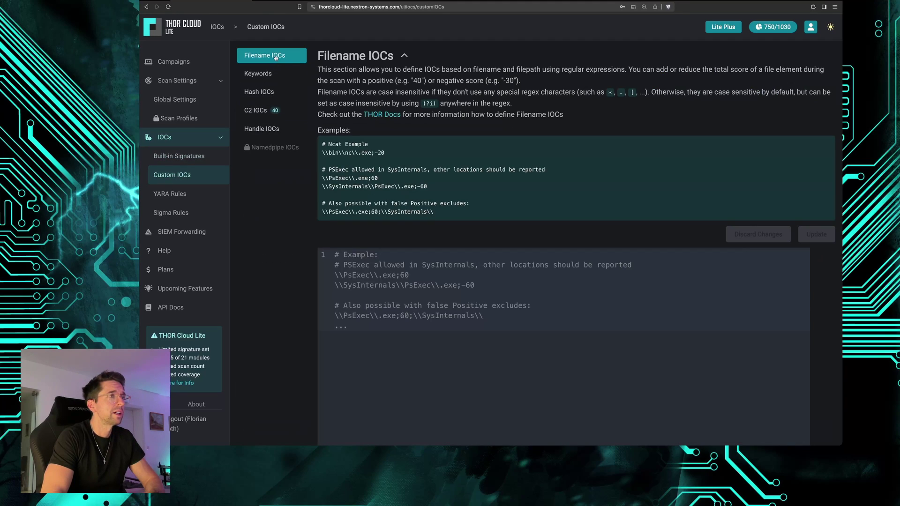
pyautogui.click(269, 78)
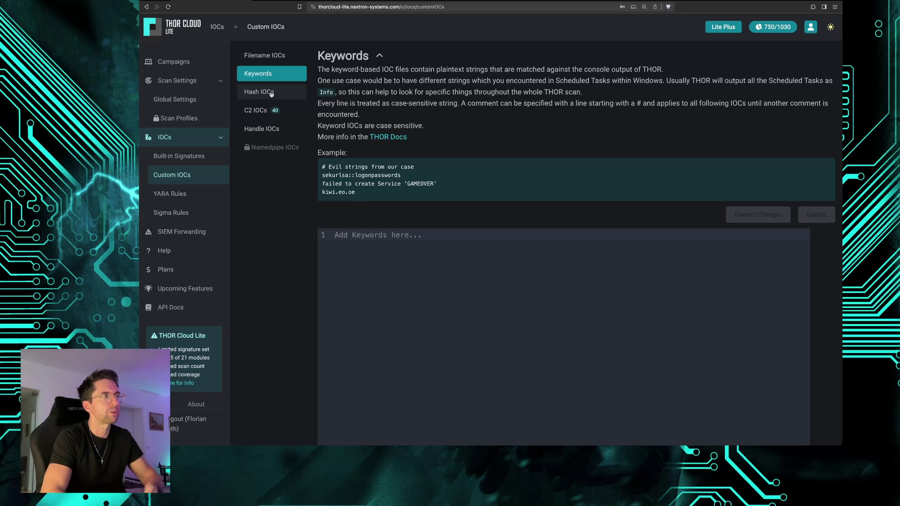
pyautogui.click(270, 93)
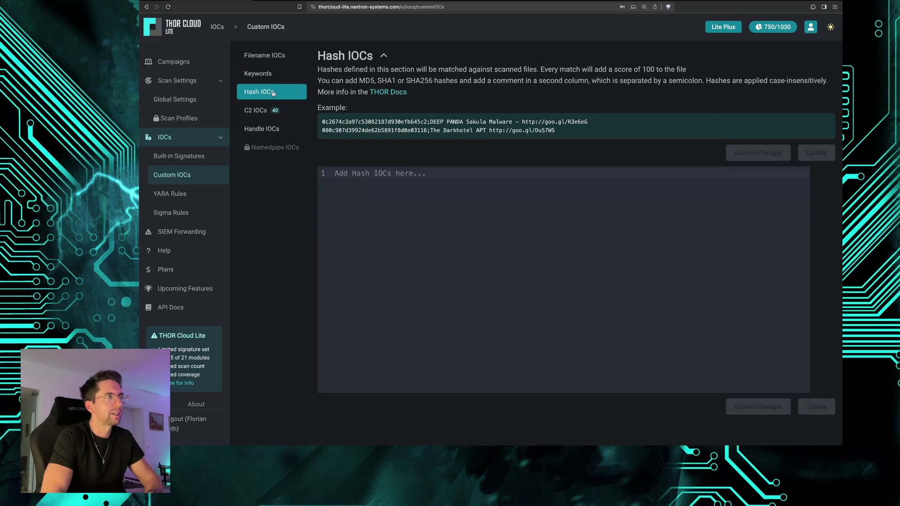
pyautogui.click(262, 115)
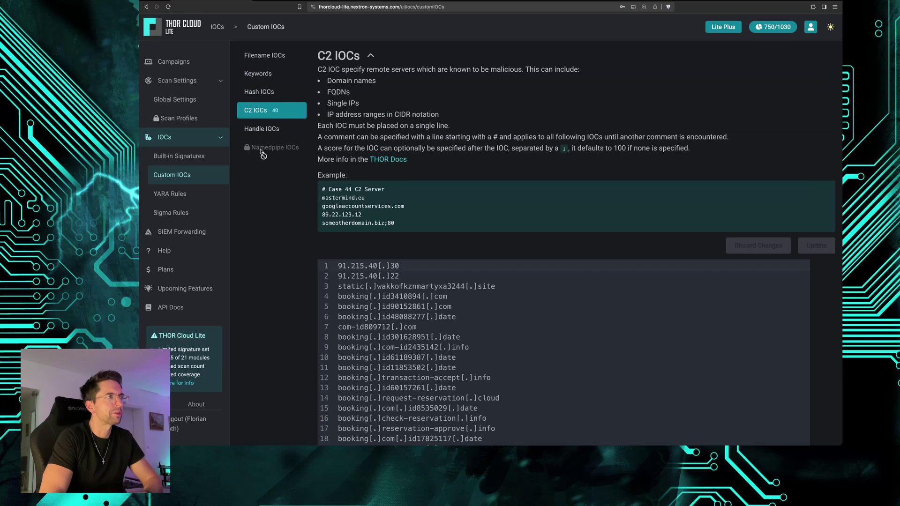
pyautogui.click(260, 130)
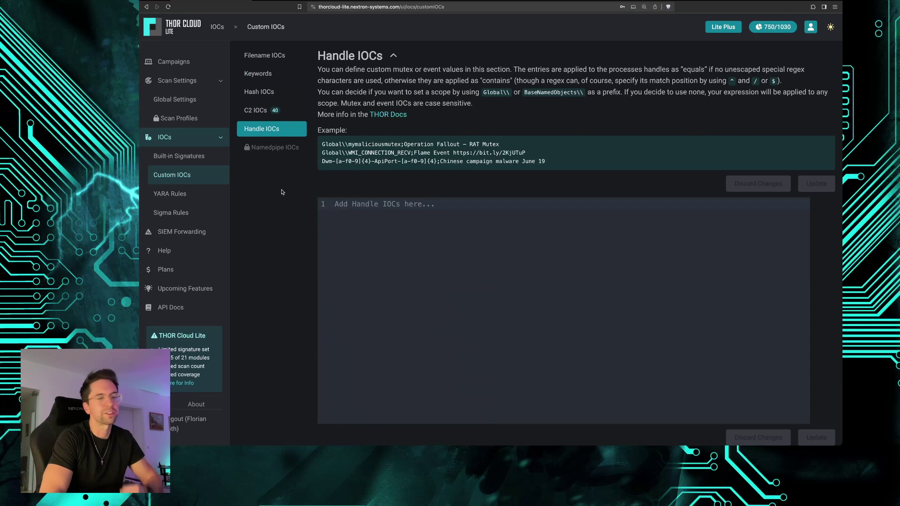
pyautogui.click(174, 195)
# Go to the Custom Sigma Rules page, briefly returning to YARA Rules in between
pyautogui.click(198, 218)
pyautogui.click(197, 201)
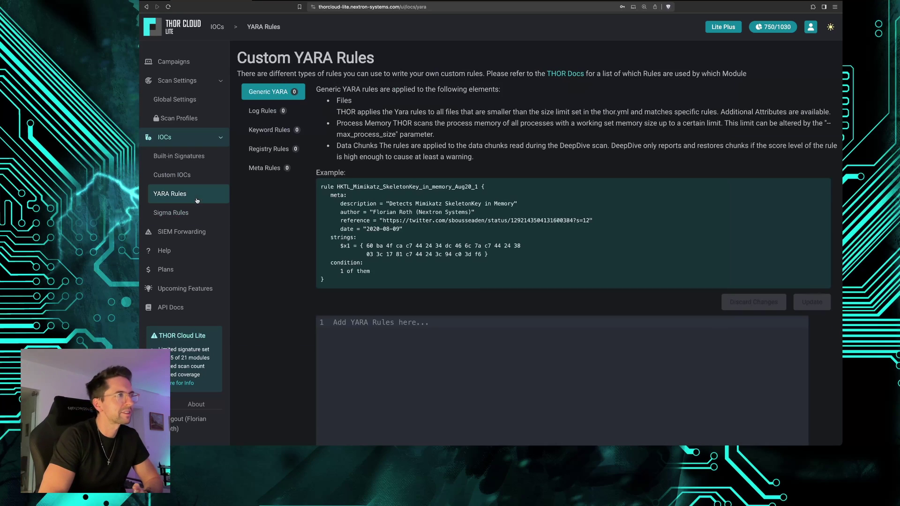
pyautogui.click(159, 217)
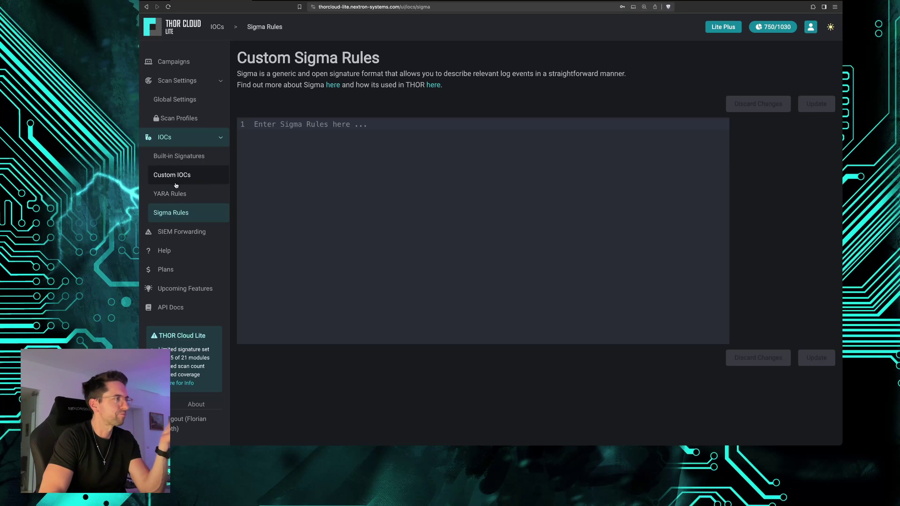
# View SIEM Forwarding and Upcoming Features, then scroll through the API Documentation endpoints and back up
pyautogui.click(176, 233)
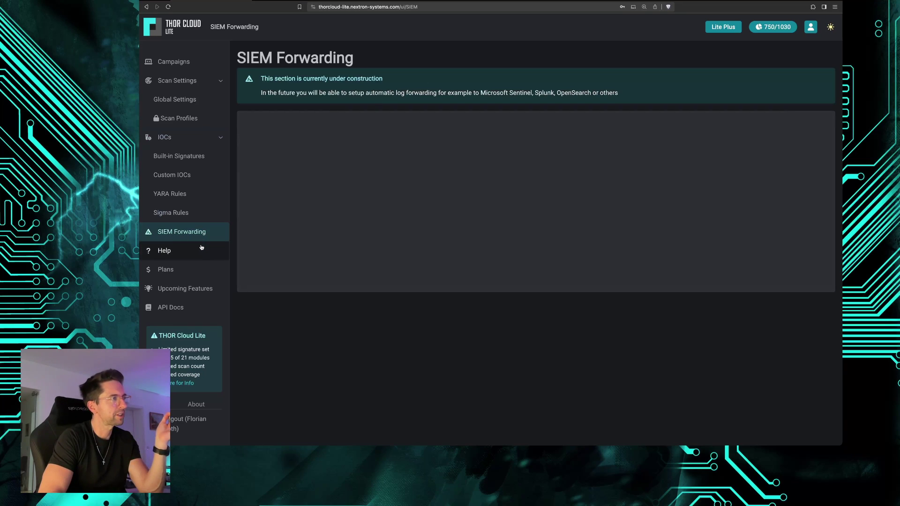
pyautogui.click(185, 292)
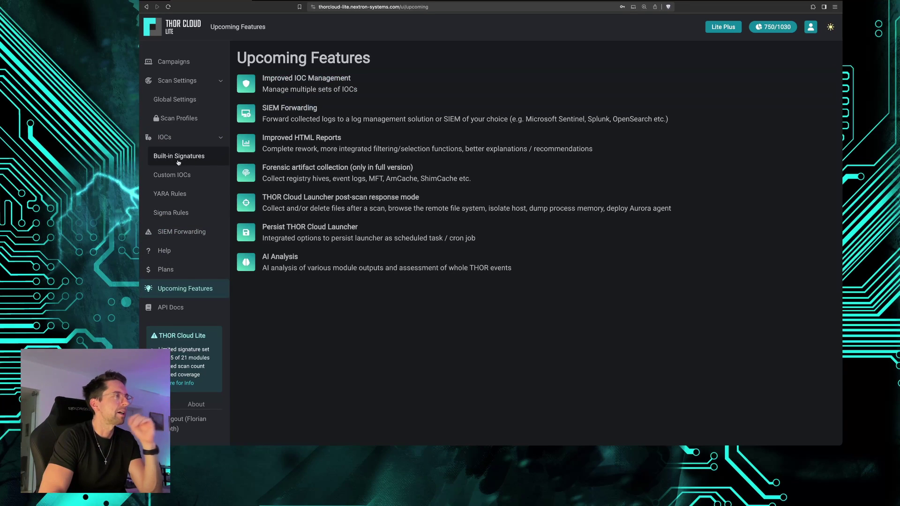
pyautogui.click(176, 307)
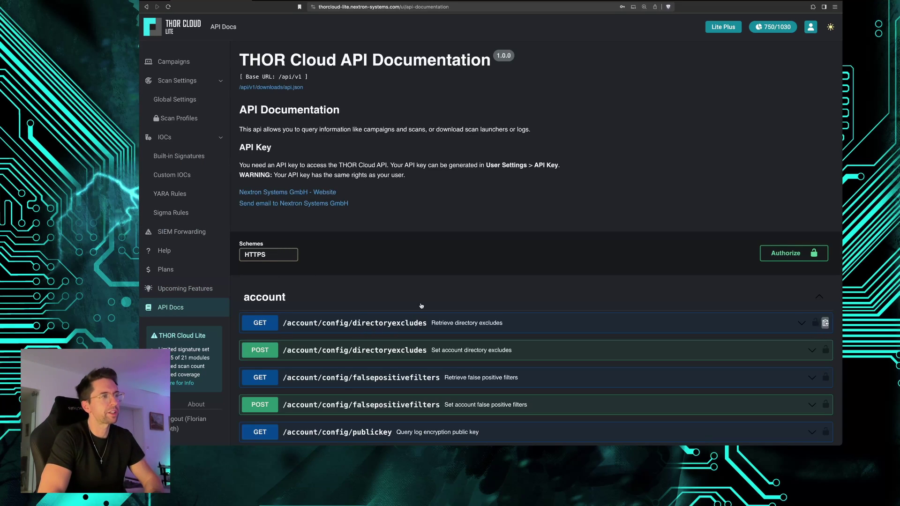
pyautogui.scroll(-15, 472, 273)
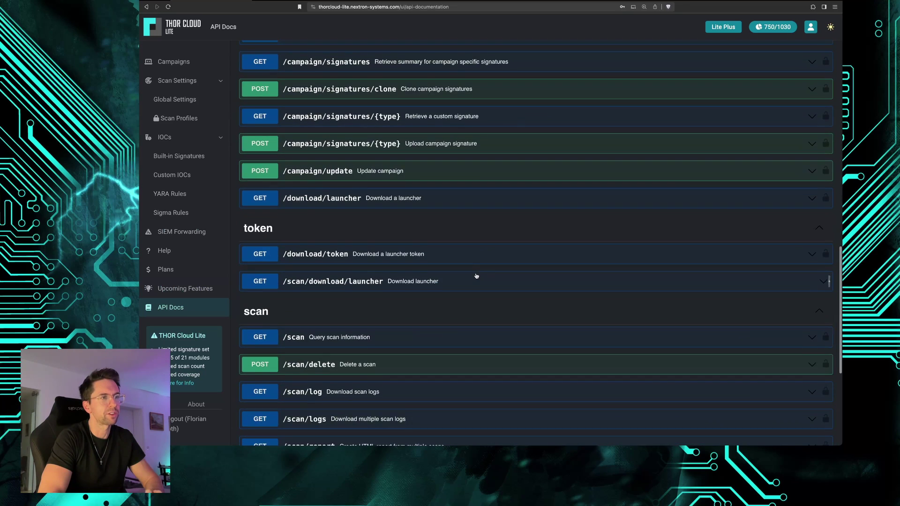
pyautogui.scroll(-4, 476, 276)
pyautogui.scroll(15, 477, 277)
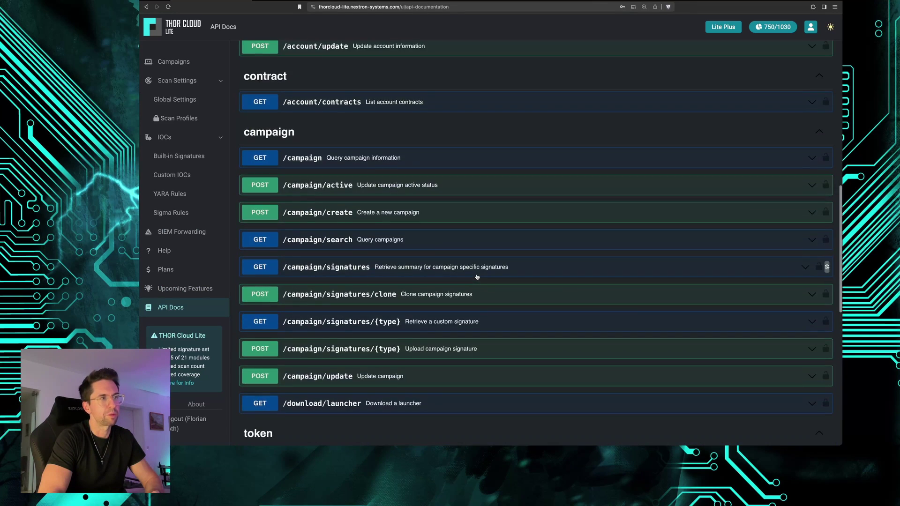
pyautogui.scroll(3, 477, 278)
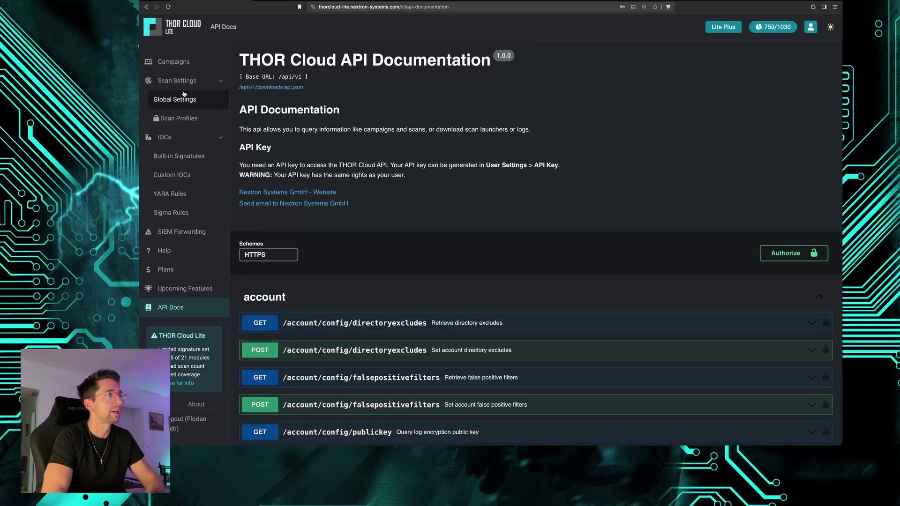
# Open the Recurring Scans - Quick Scan campaign from Campaigns and bring up its launcher options
pyautogui.click(181, 66)
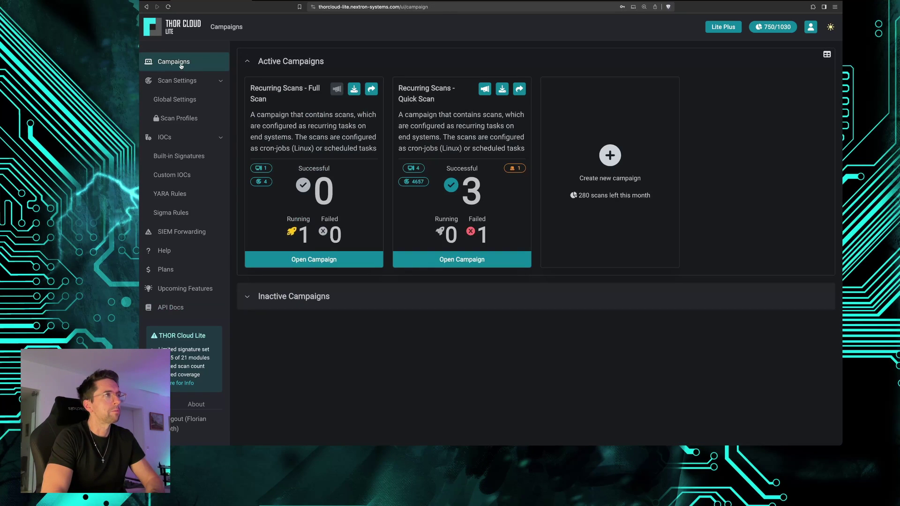
pyautogui.click(454, 260)
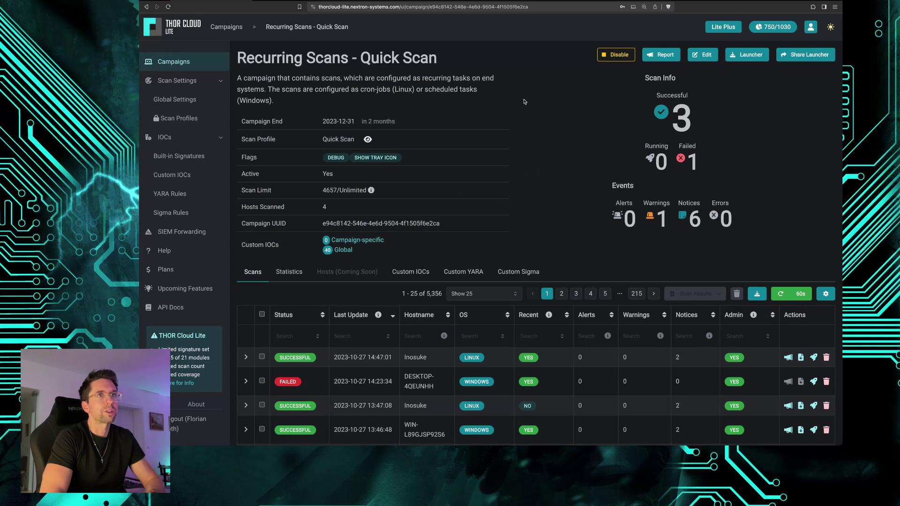
pyautogui.click(759, 56)
# Browse the Windows OneLiner and PowerShell, Mac OS, and Linux BASH launcher options, ending on Windows
pyautogui.click(423, 72)
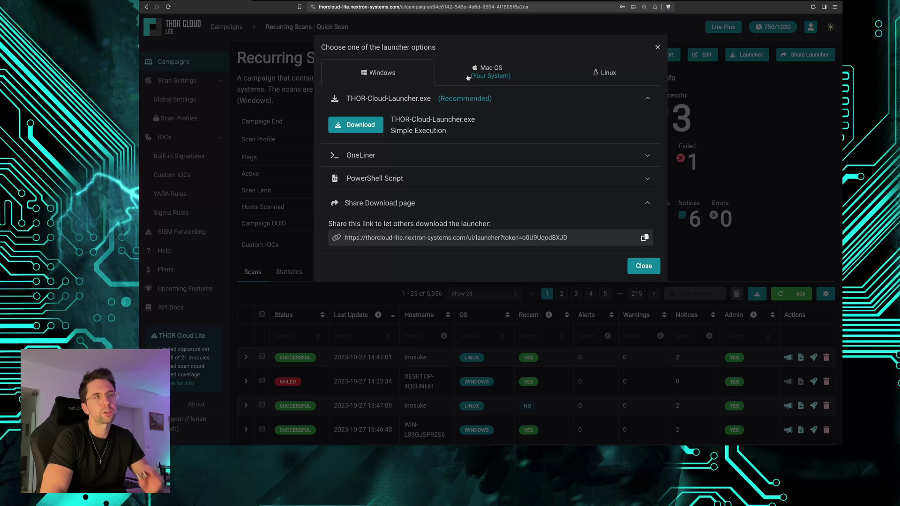
pyautogui.click(401, 164)
pyautogui.click(391, 184)
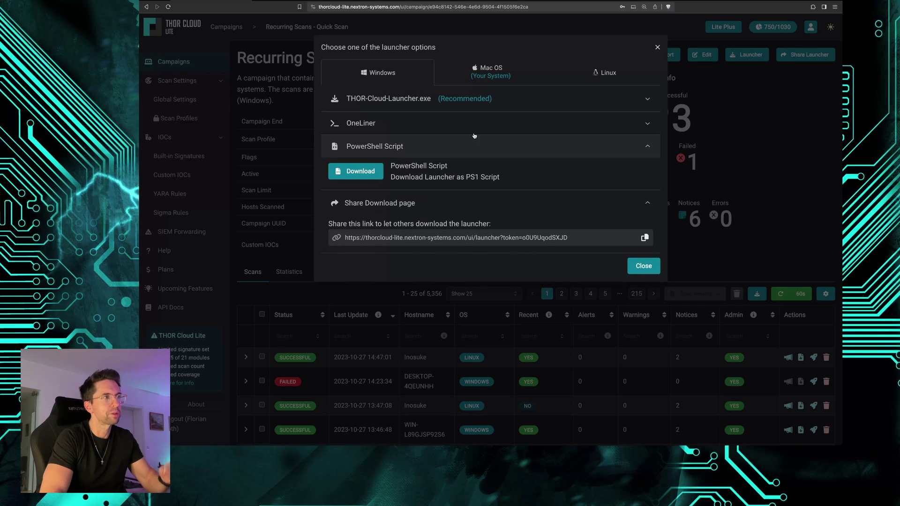
pyautogui.click(492, 76)
pyautogui.click(605, 73)
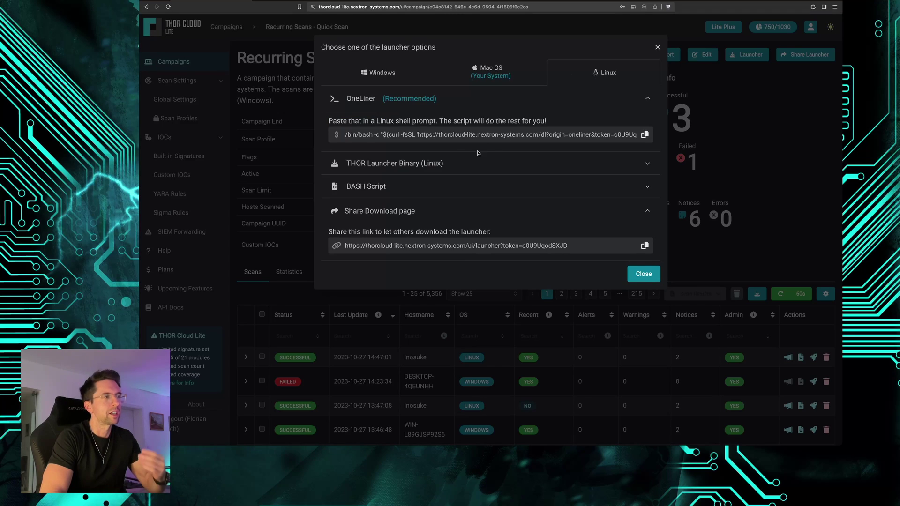
pyautogui.click(401, 178)
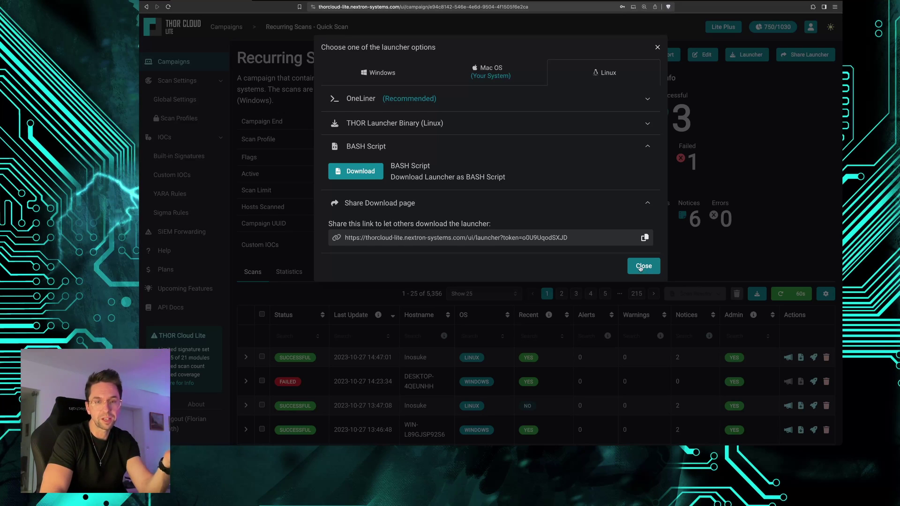
pyautogui.click(356, 75)
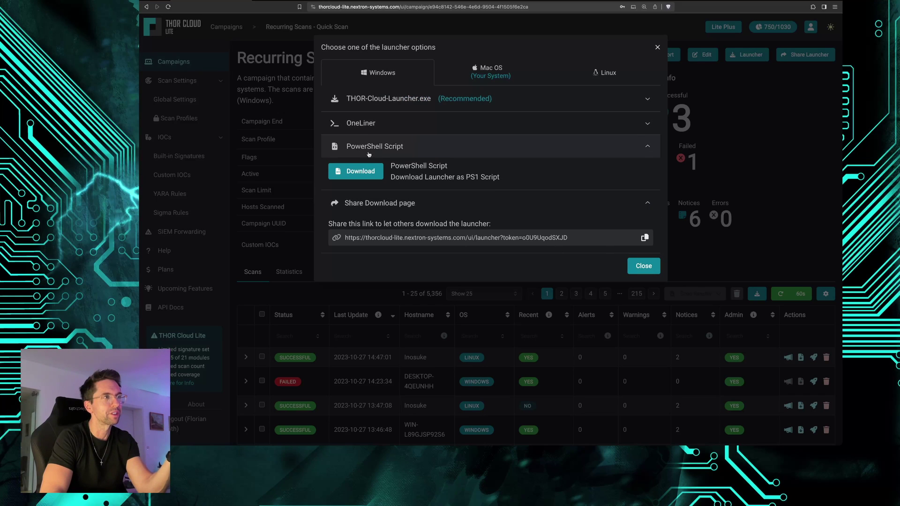
# Close the launcher options and copy the Quick Scan campaign's launcher share link
pyautogui.click(643, 266)
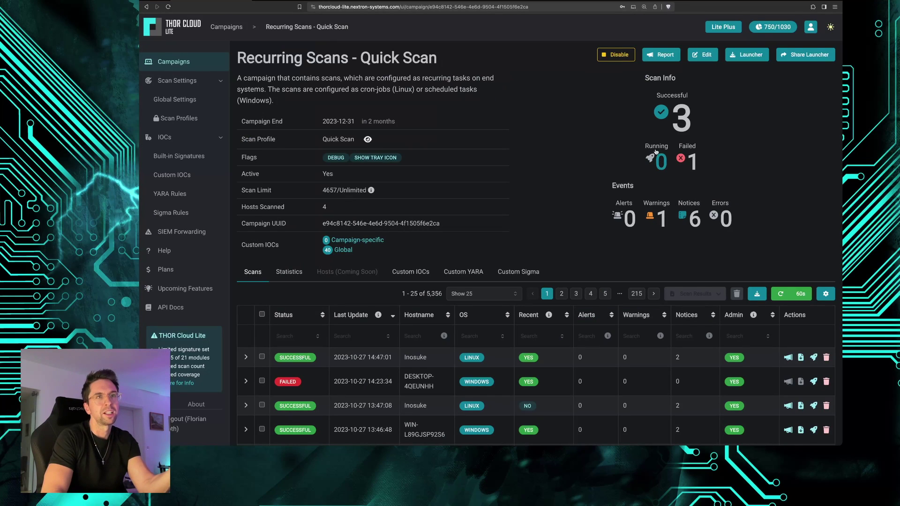
pyautogui.click(814, 57)
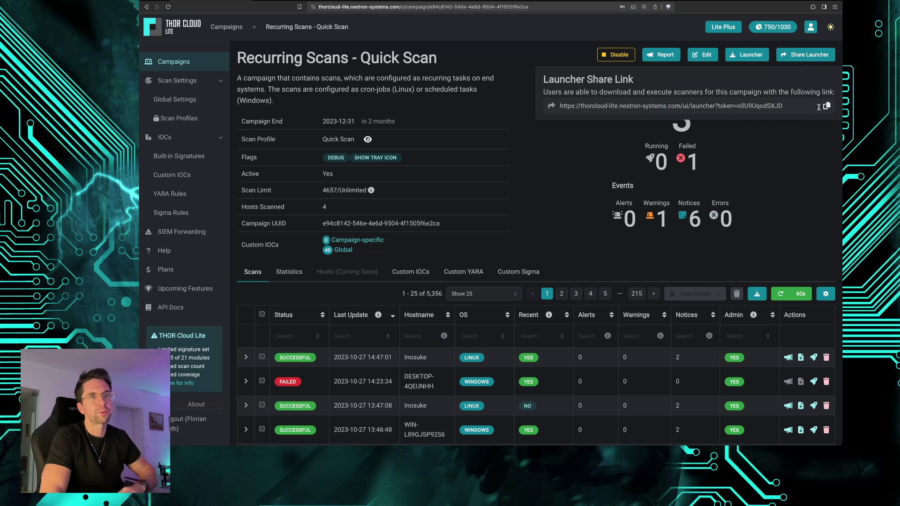
pyautogui.click(826, 106)
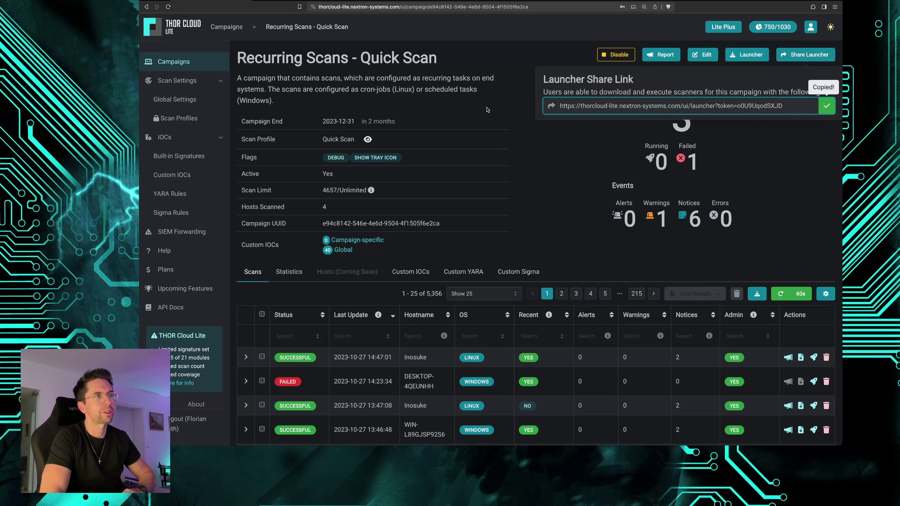
# Load the share link in a new tab, start its Download THOR Scanner wizard, then close that tab
pyautogui.press('super+t')
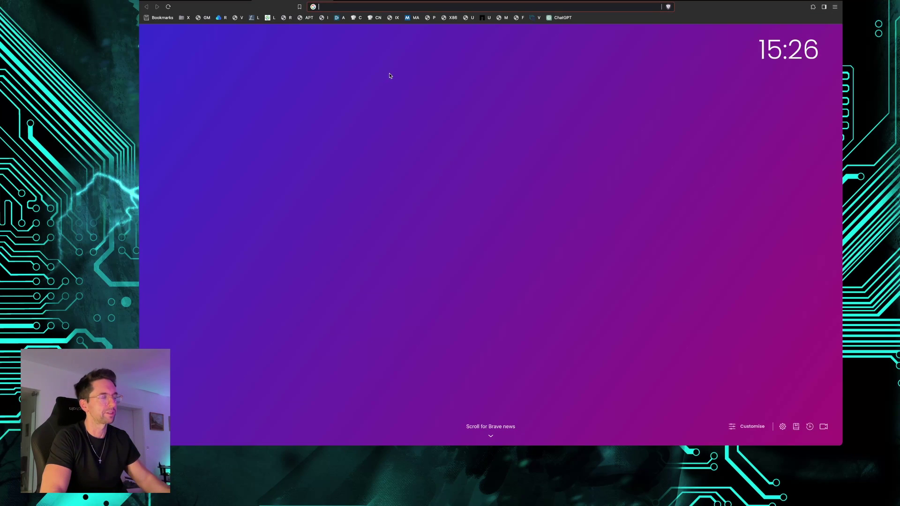
pyautogui.press('super+v')
pyautogui.press('Return')
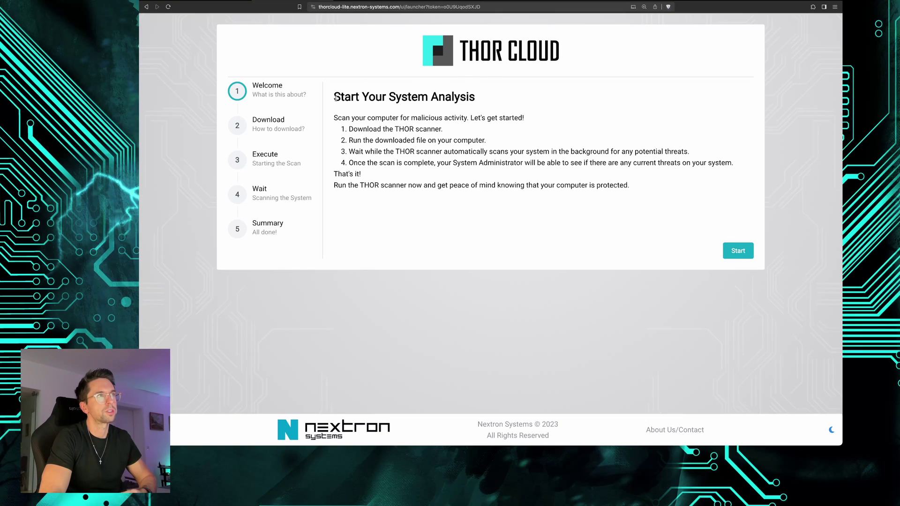
pyautogui.click(737, 251)
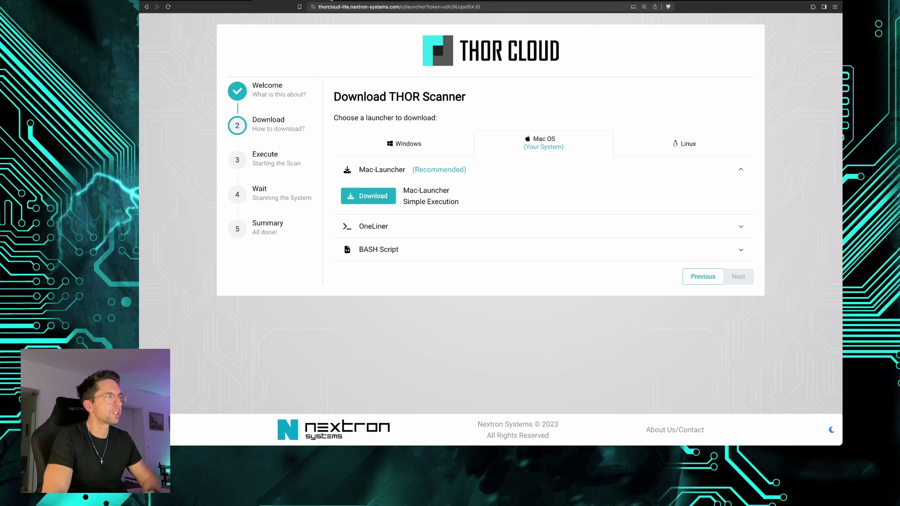
pyautogui.press('super+w')
# View the first scan's THOR HTML report, a Linux scan with 0 alerts
pyautogui.scroll(-5, 590, 268)
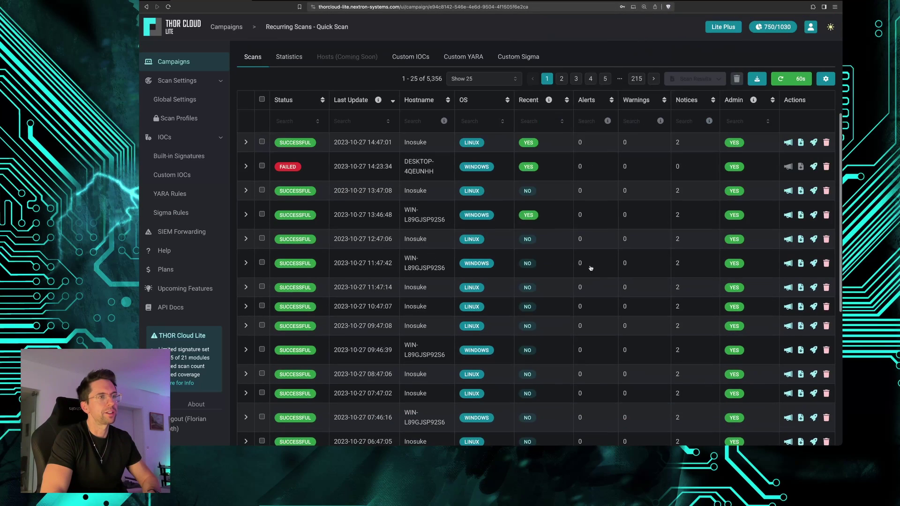
pyautogui.scroll(5, 591, 268)
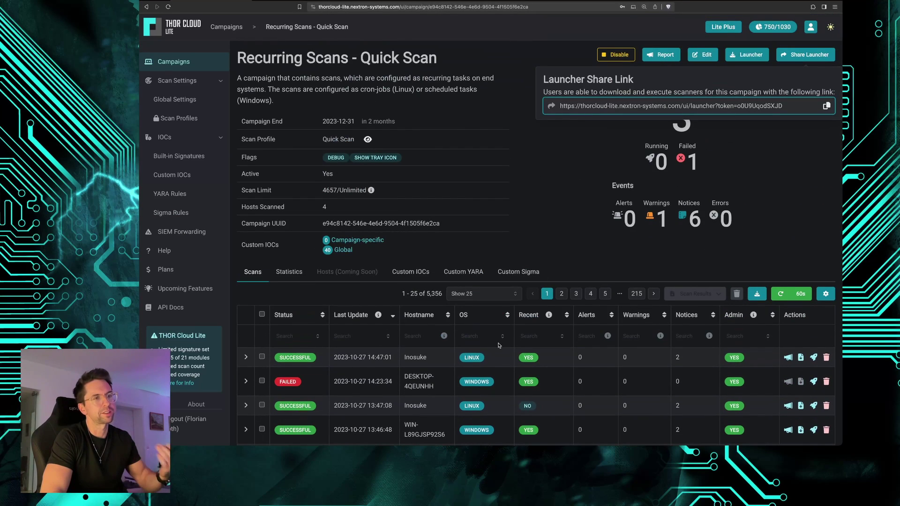
pyautogui.moveTo(753, 315)
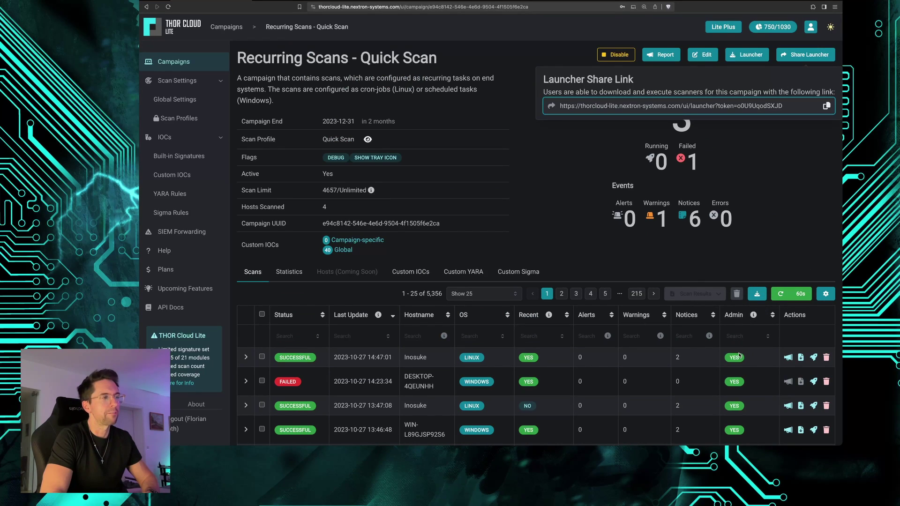
pyautogui.click(789, 357)
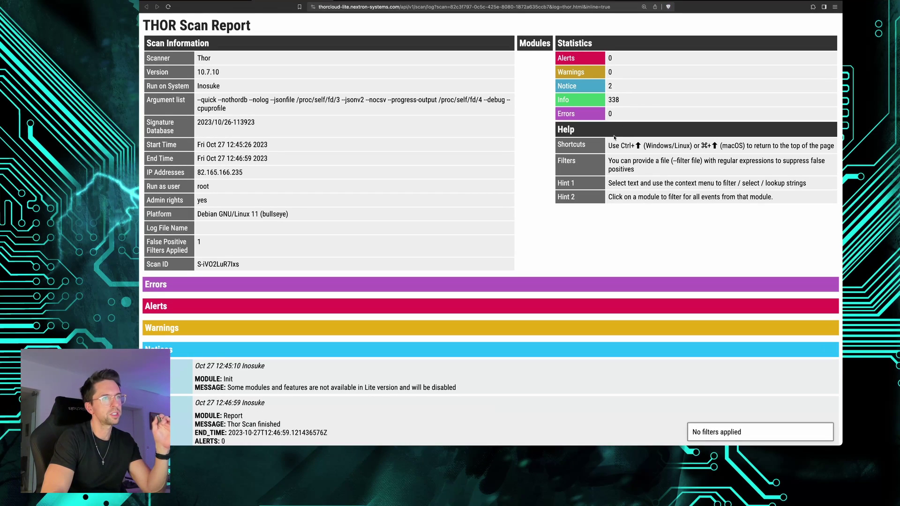
pyautogui.scroll(-2, 568, 248)
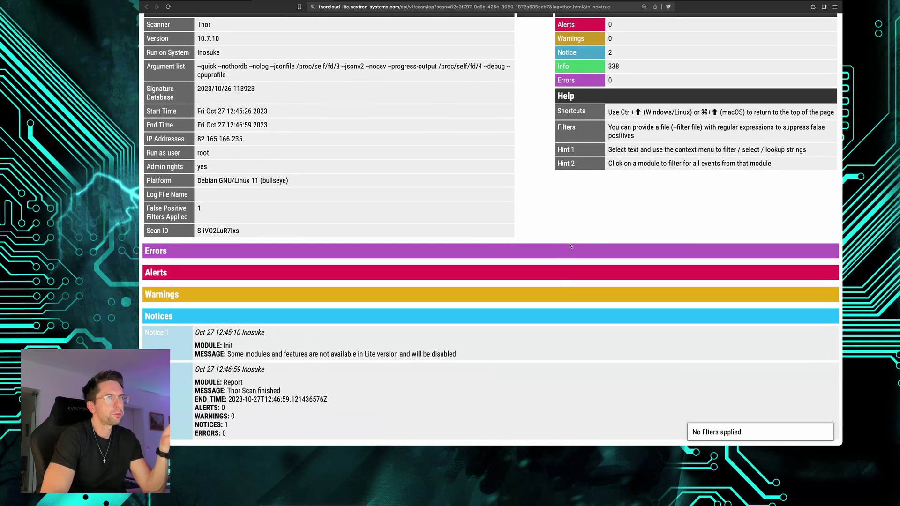
pyautogui.scroll(2, 568, 248)
# Close the report tab and go to Global Settings from the campaign page
pyautogui.press('super+w')
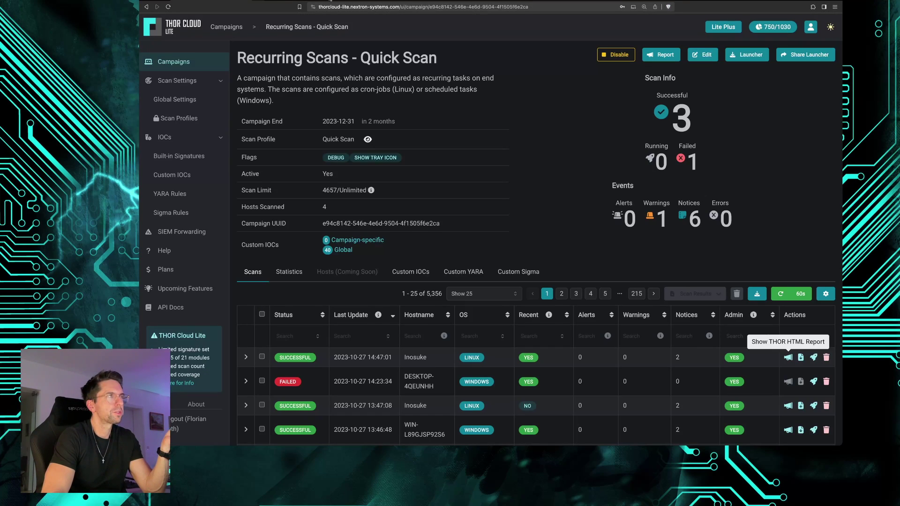
pyautogui.scroll(-7, 703, 385)
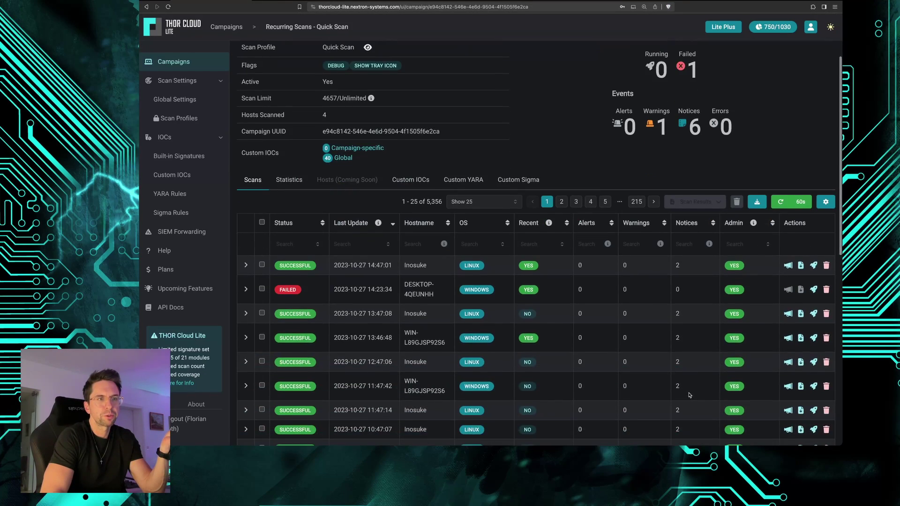
pyautogui.scroll(7, 690, 385)
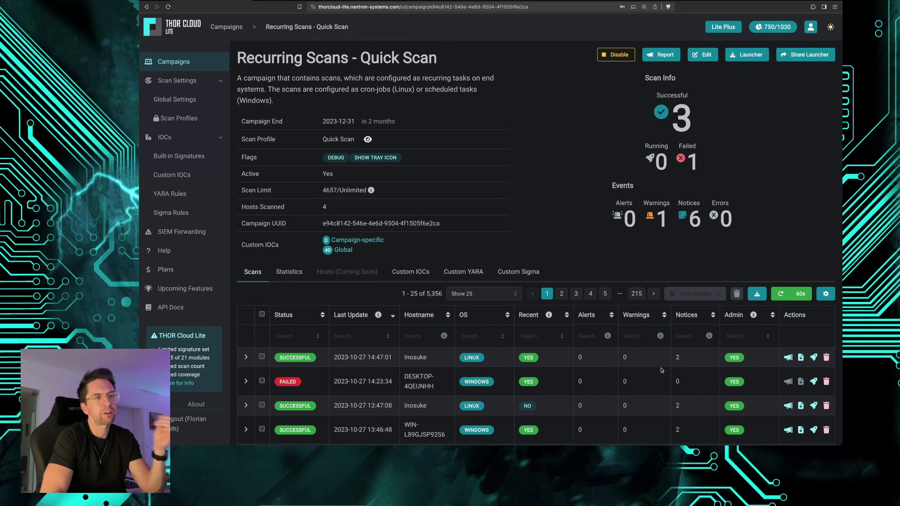
pyautogui.click(176, 97)
# Return to the Campaigns overview showing the Full Scan and Quick Scan campaign cards
pyautogui.click(174, 67)
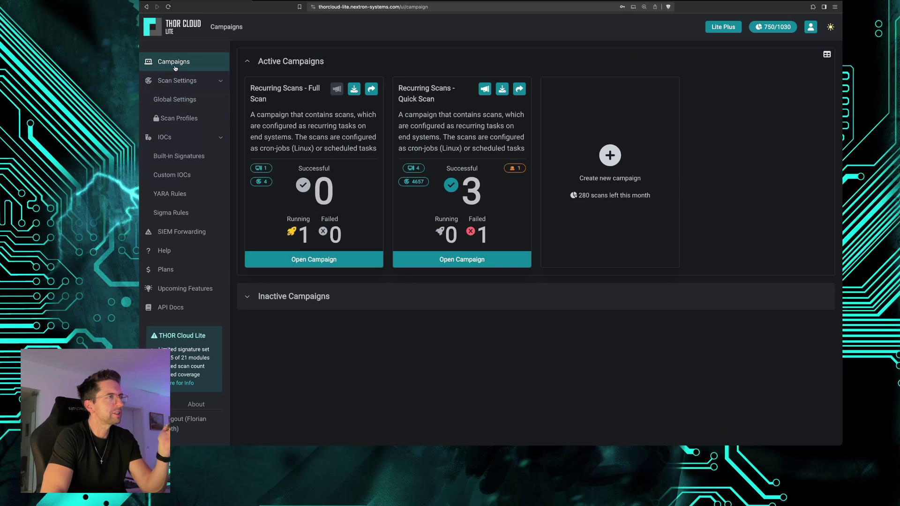